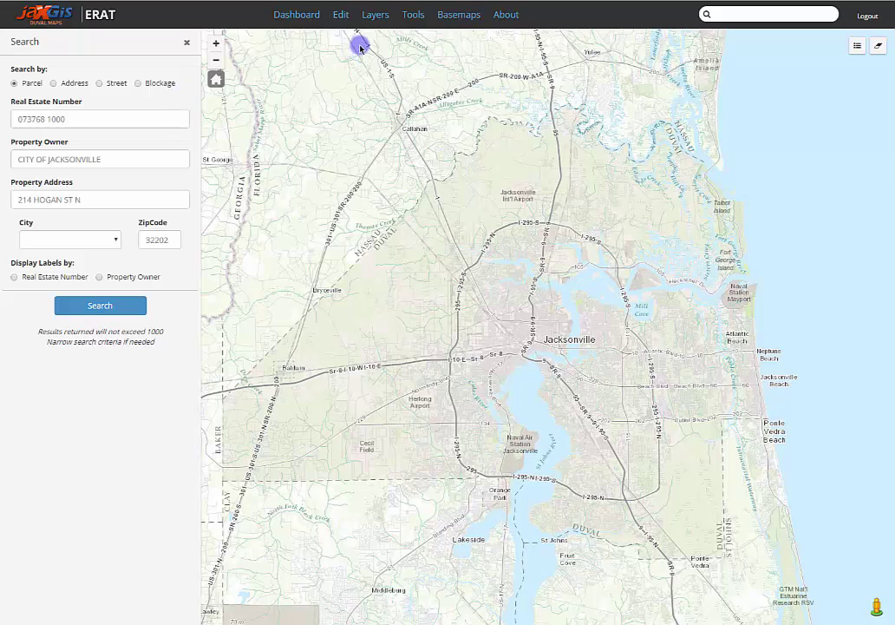
Enter blockage editing and select the Florida Blvd street segment between Penman Rd and Hagler Dr in the Atlantic Beach area
{"action": "left_click", "coordinate": [338, 26]}
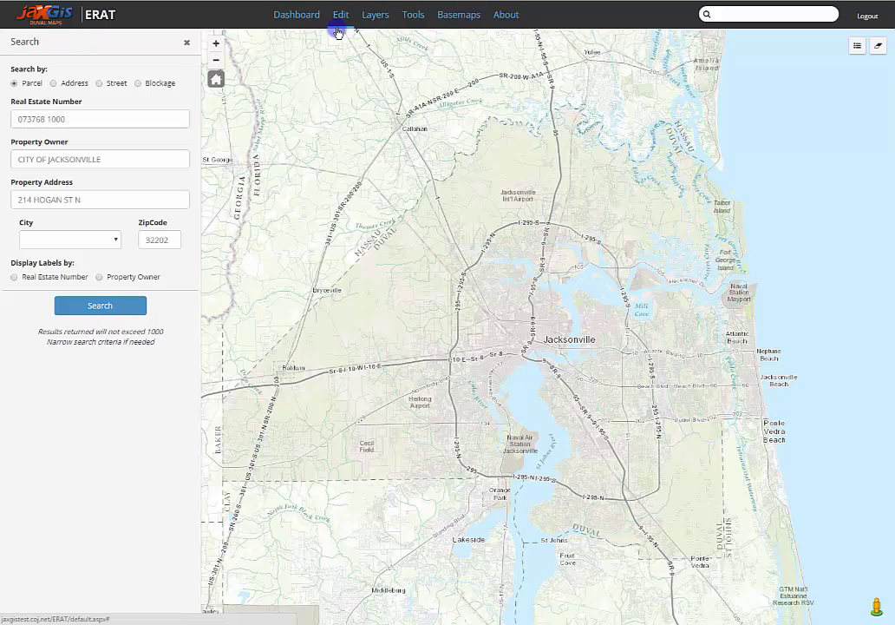
{"action": "left_click", "coordinate": [340, 30]}
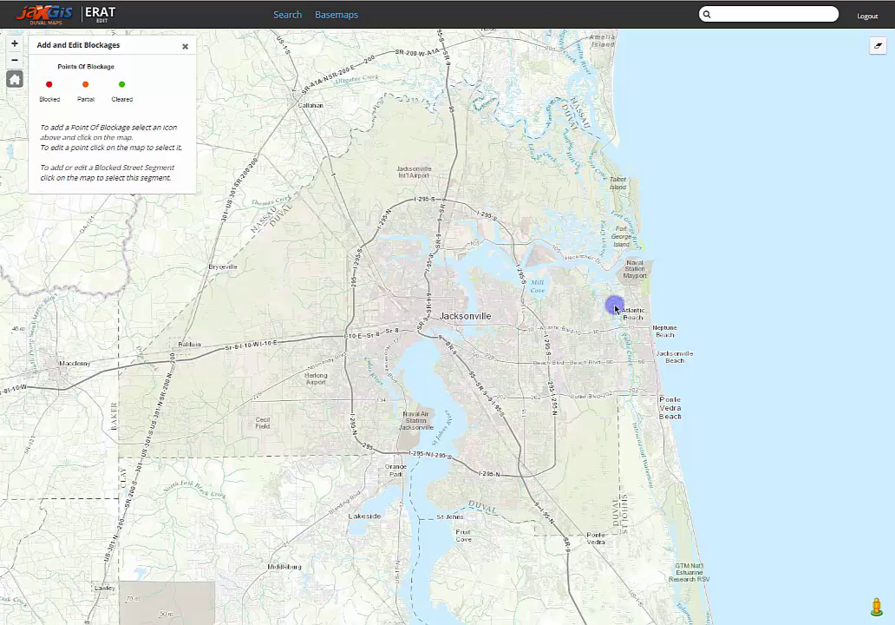
{"action": "left_click_drag", "start_coordinate": [614, 305], "coordinate": [680, 344]}
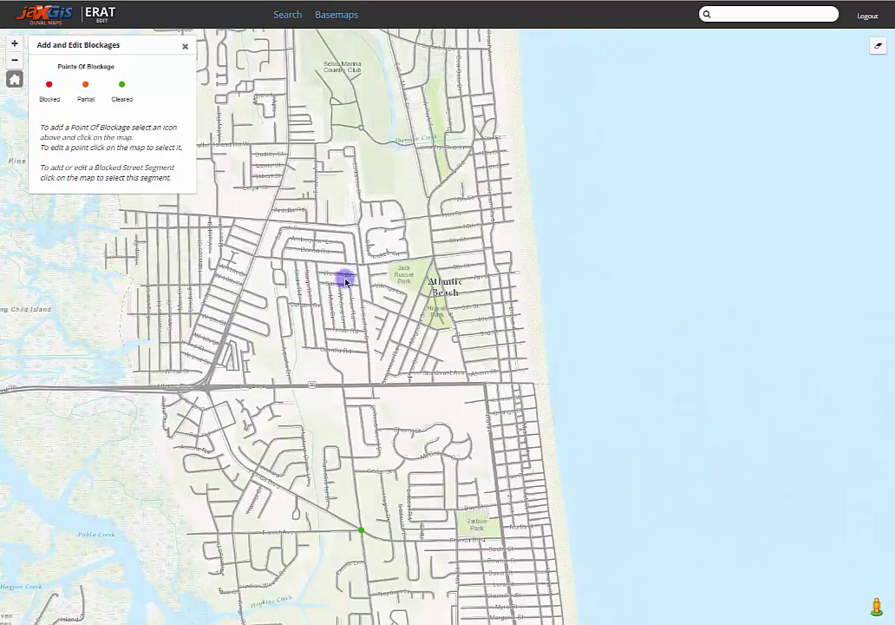
{"action": "left_click_drag", "start_coordinate": [316, 454], "coordinate": [546, 411]}
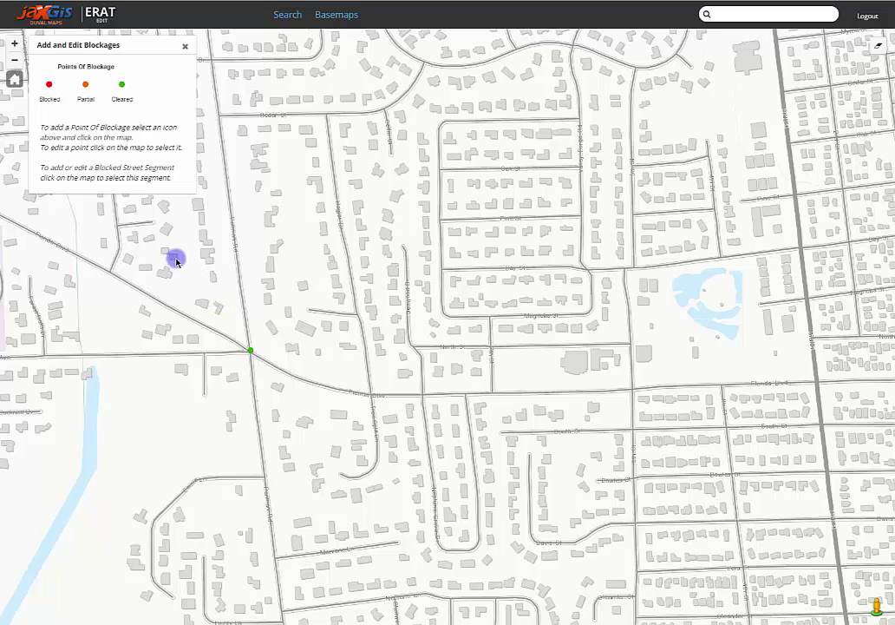
{"action": "left_click_drag", "start_coordinate": [179, 259], "coordinate": [473, 478]}
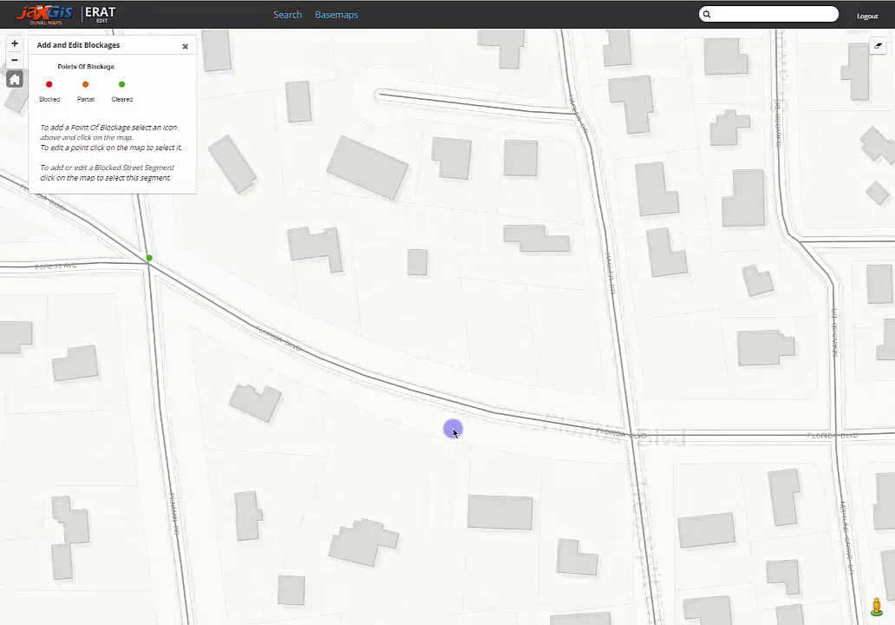
{"action": "left_click", "coordinate": [408, 391]}
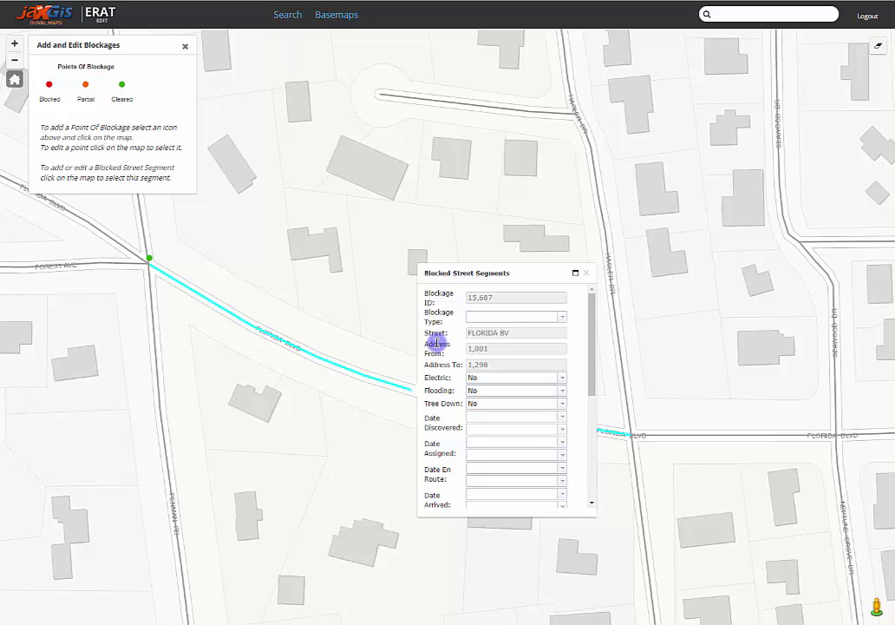
Set the selected street segment's blockage type to Partial and mark Flooding as Yes
{"action": "left_click", "coordinate": [482, 333]}
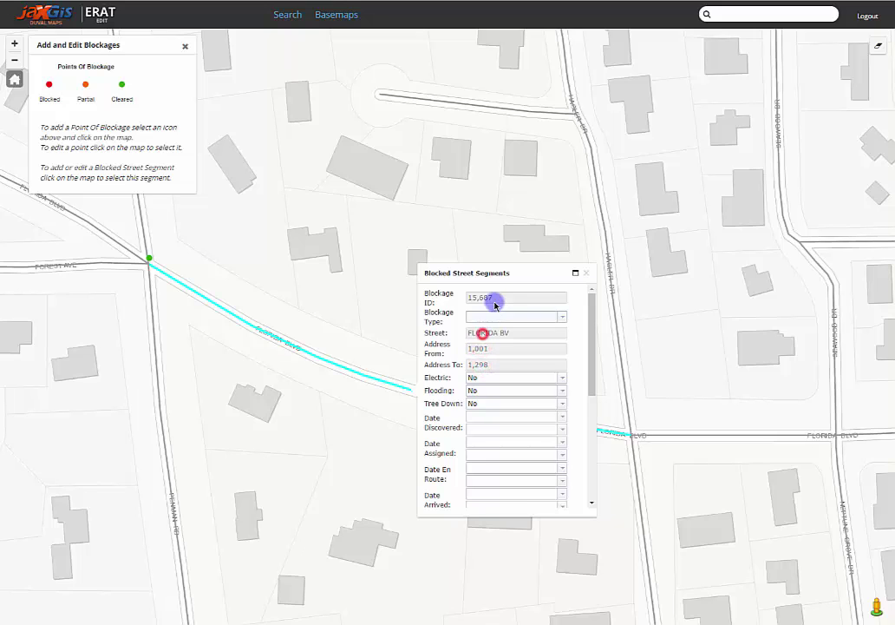
{"action": "left_click", "coordinate": [565, 317]}
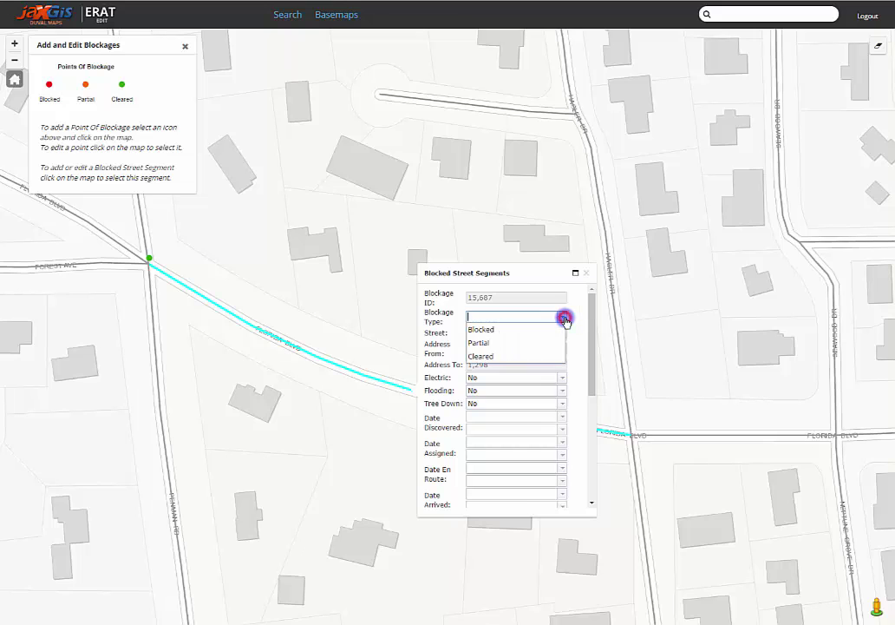
{"action": "left_click", "coordinate": [500, 344]}
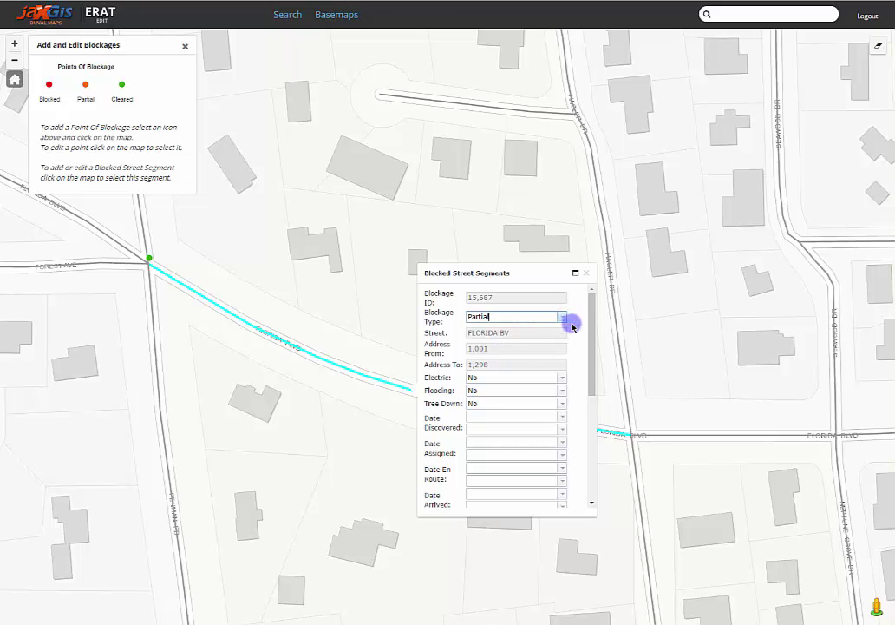
{"action": "scroll", "coordinate": [573, 341], "scroll_direction": "down", "scroll_amount": 1}
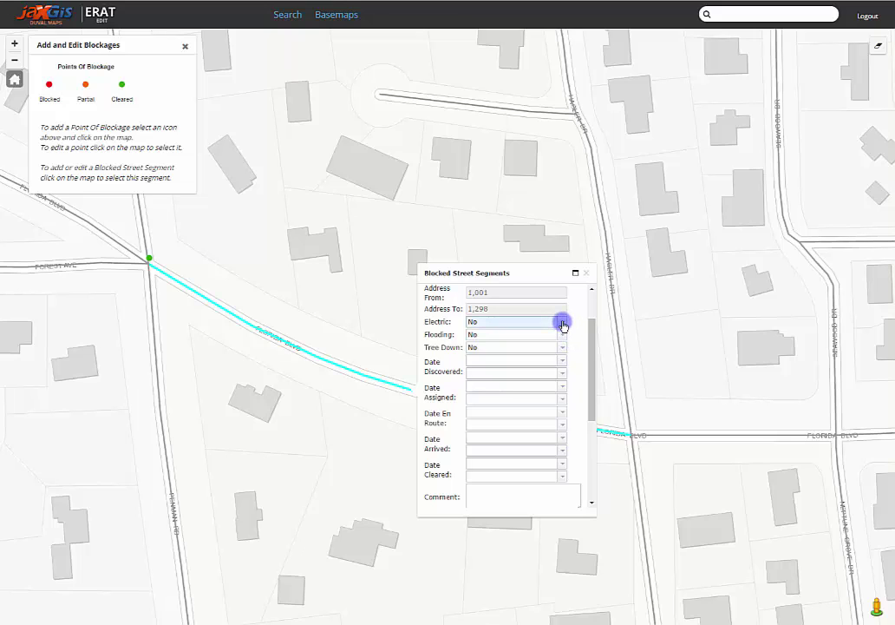
{"action": "left_click", "coordinate": [564, 334]}
{"action": "left_click", "coordinate": [506, 348]}
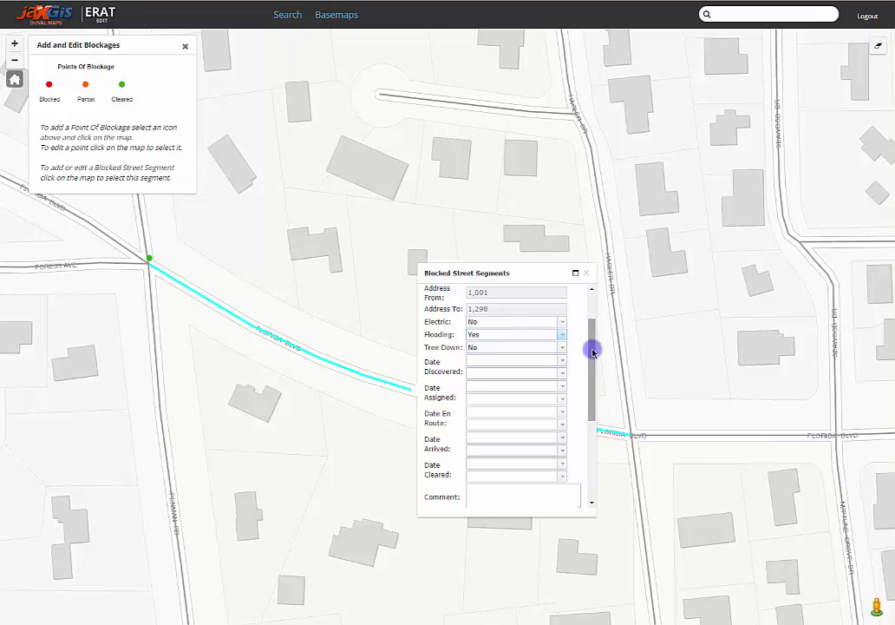
Set the segment's Date Discovered to 5/24/2016 at 8:00:00 AM
{"action": "left_click_drag", "start_coordinate": [592, 351], "coordinate": [591, 371]}
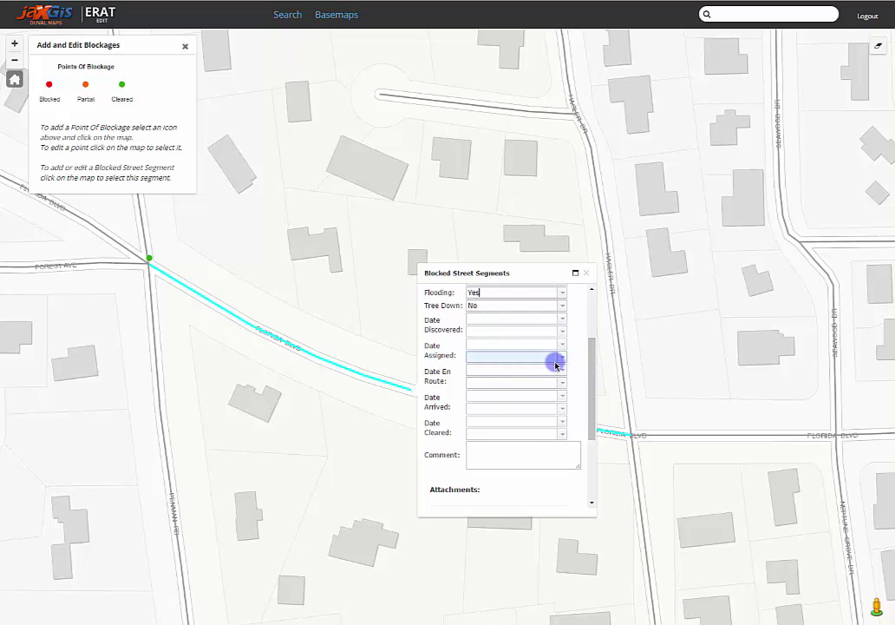
{"action": "left_click", "coordinate": [563, 320]}
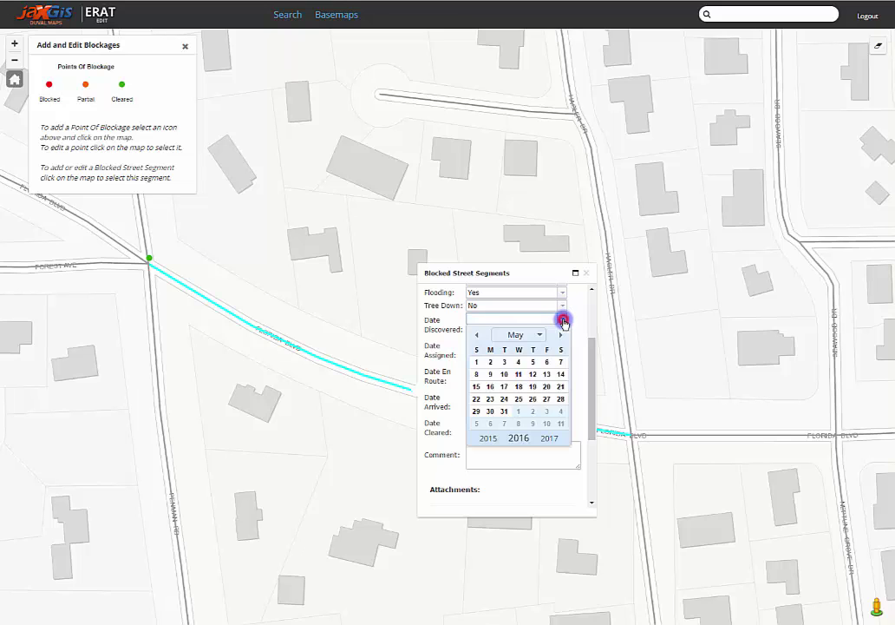
{"action": "left_click", "coordinate": [564, 323]}
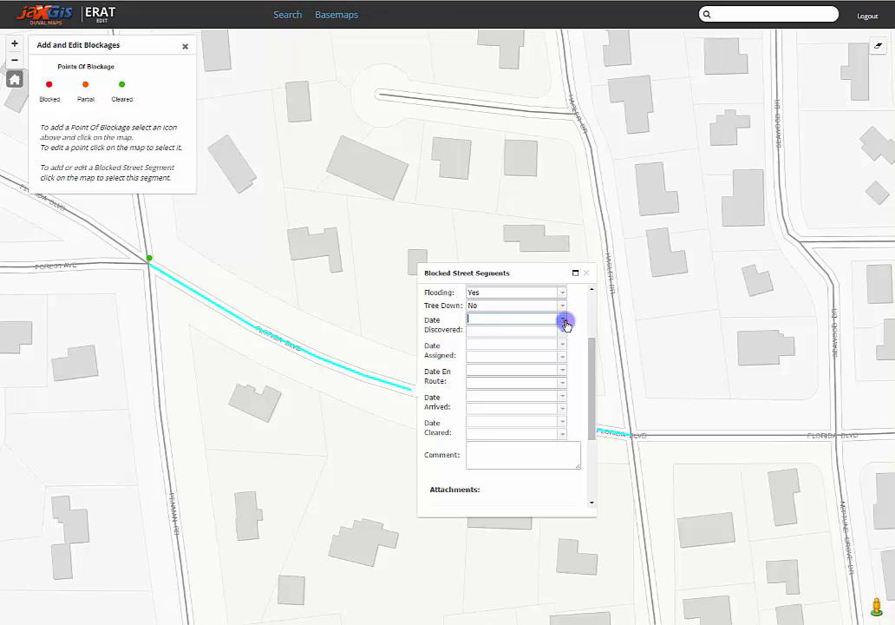
{"action": "left_click", "coordinate": [565, 323]}
{"action": "left_click", "coordinate": [565, 333]}
{"action": "left_click", "coordinate": [565, 334]}
{"action": "left_click", "coordinate": [566, 321]}
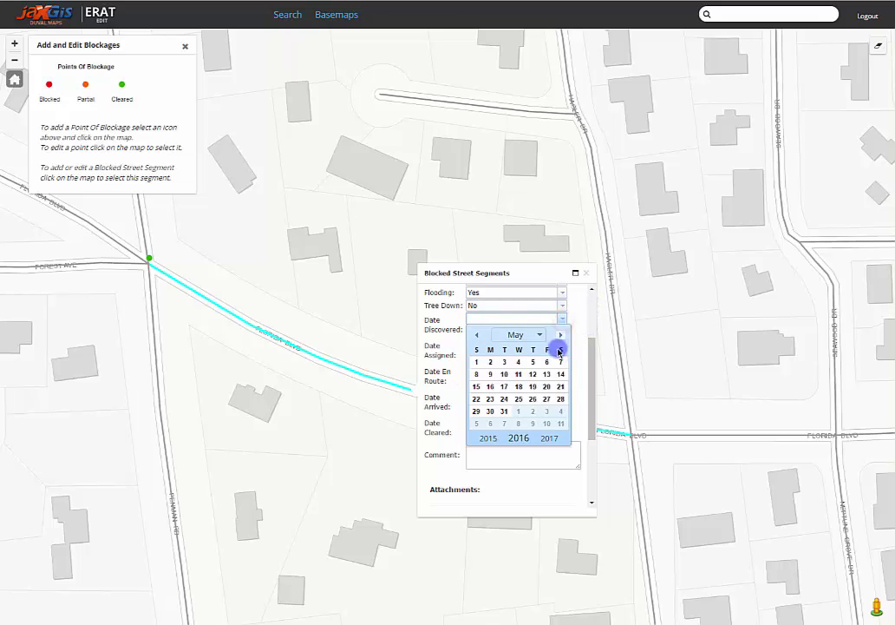
{"action": "left_click", "coordinate": [510, 401]}
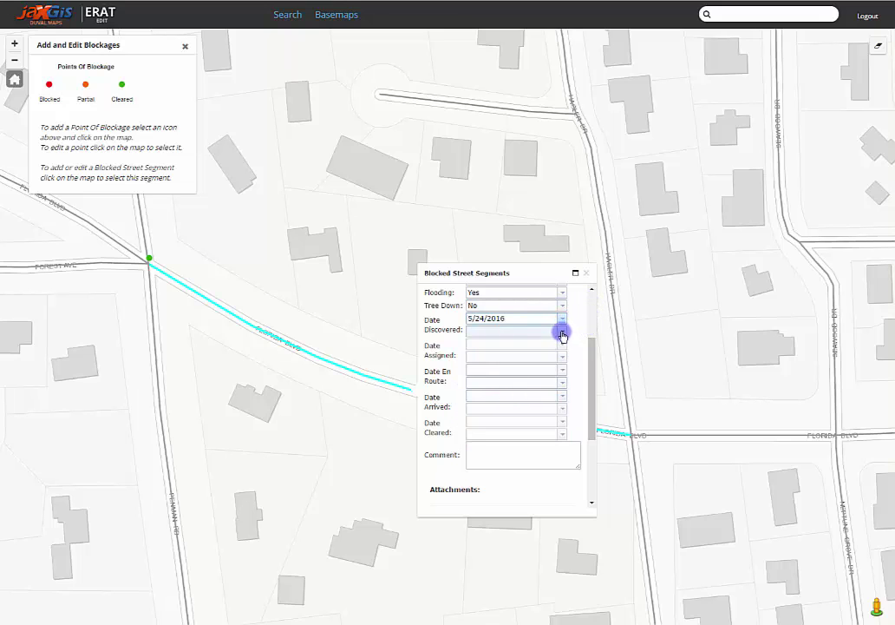
{"action": "left_click", "coordinate": [561, 334]}
{"action": "scroll", "coordinate": [538, 295], "scroll_direction": "down", "scroll_amount": 1}
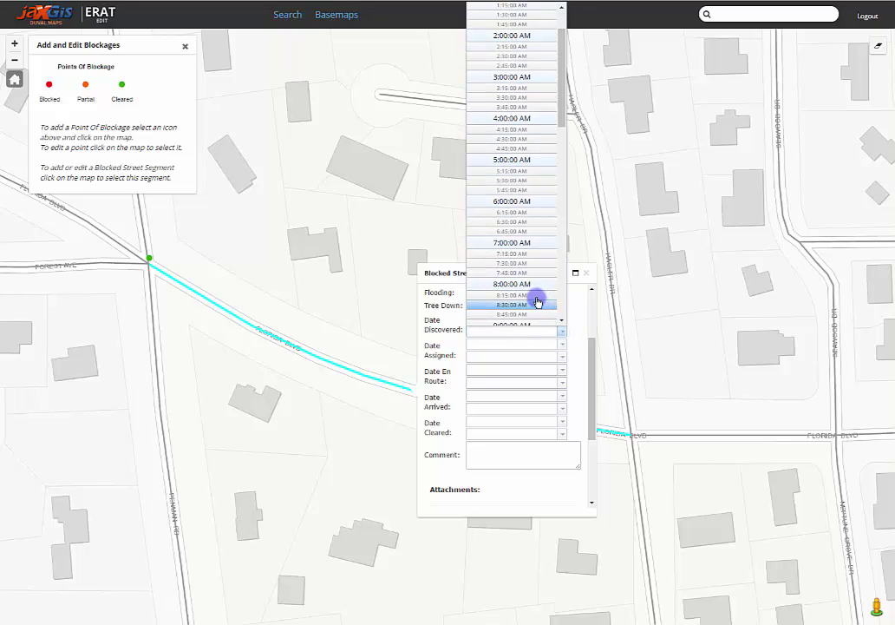
{"action": "left_click", "coordinate": [524, 284]}
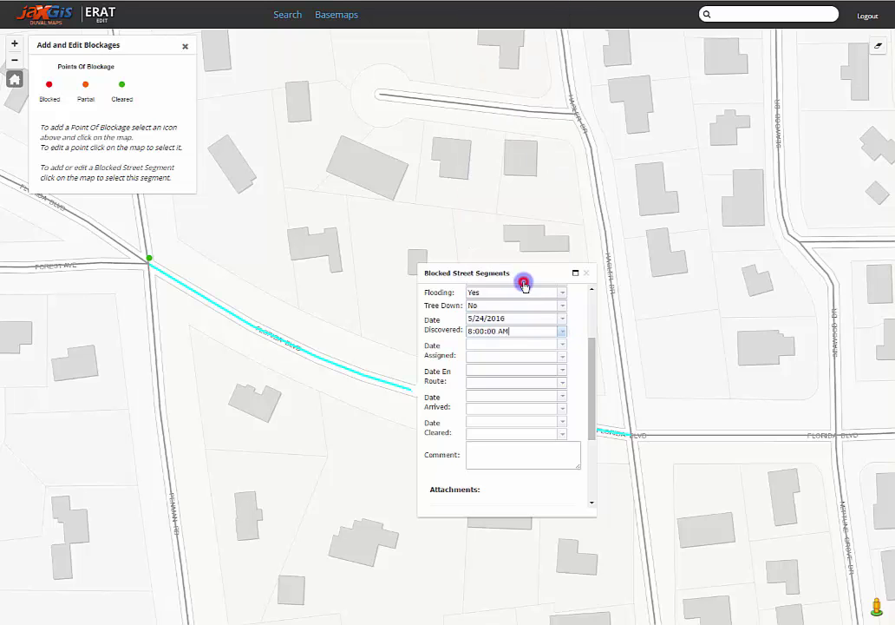
Set the segment's Date Assigned to 5/24/2016 at 8:15:00 AM
{"action": "left_click", "coordinate": [561, 348]}
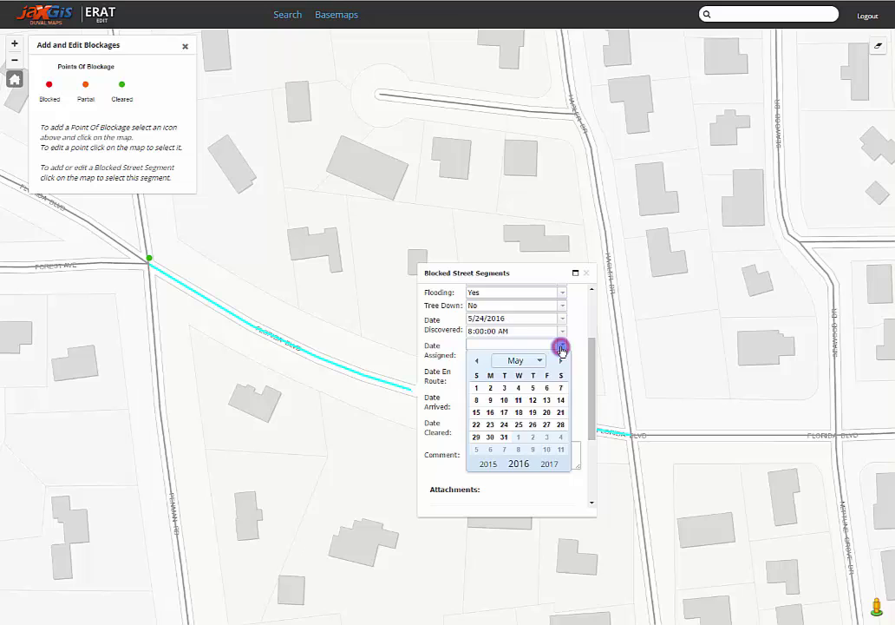
{"action": "left_click", "coordinate": [504, 419]}
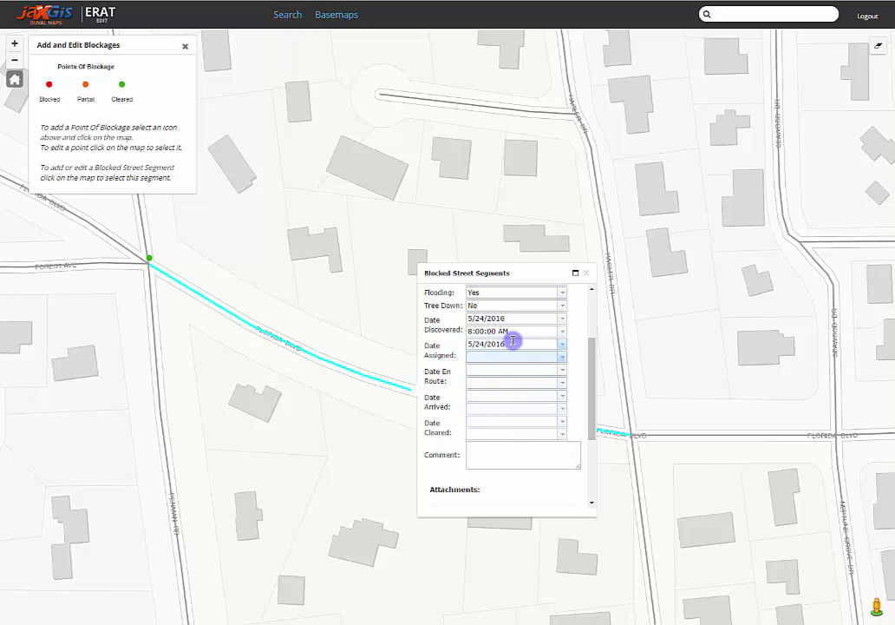
{"action": "left_click", "coordinate": [474, 334]}
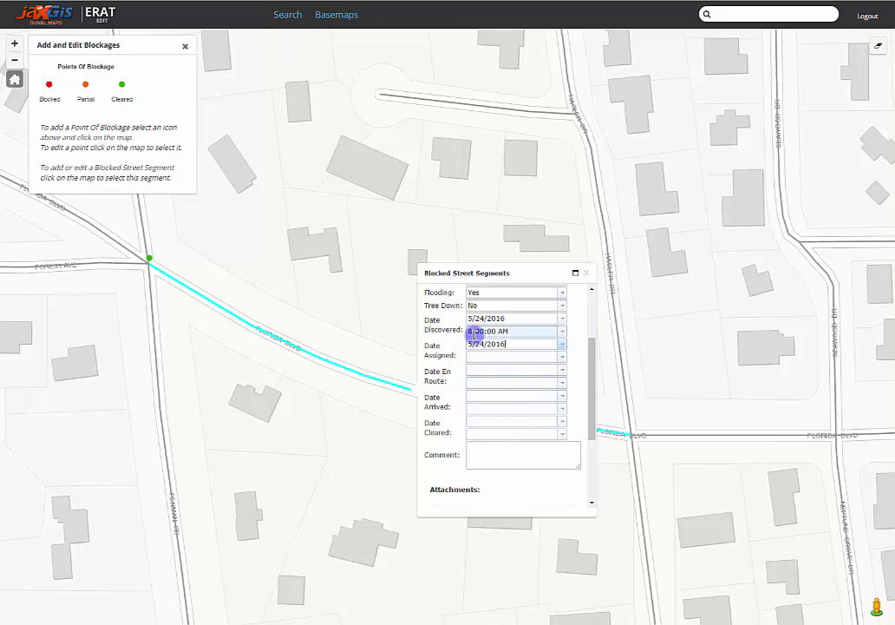
{"action": "left_click", "coordinate": [547, 342]}
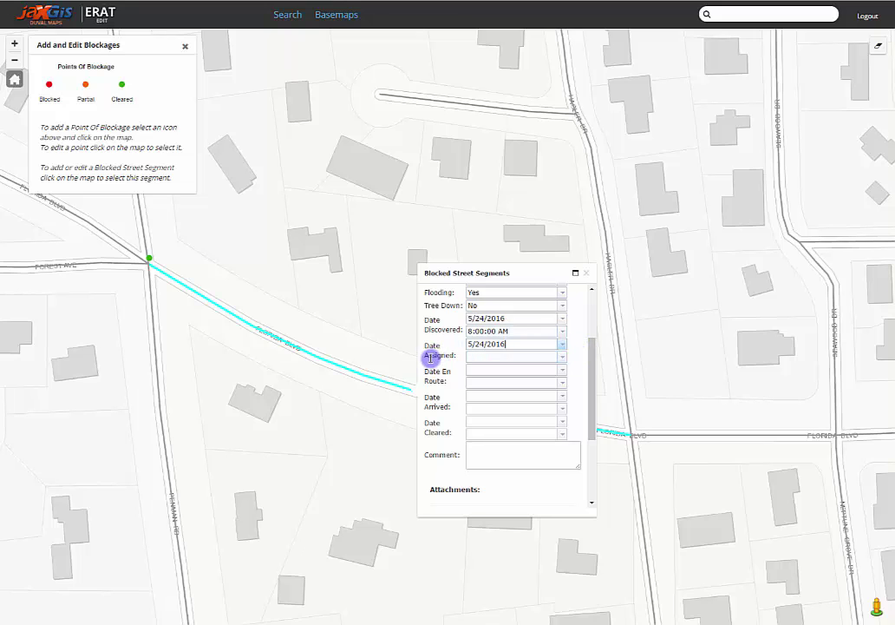
{"action": "left_click", "coordinate": [561, 356]}
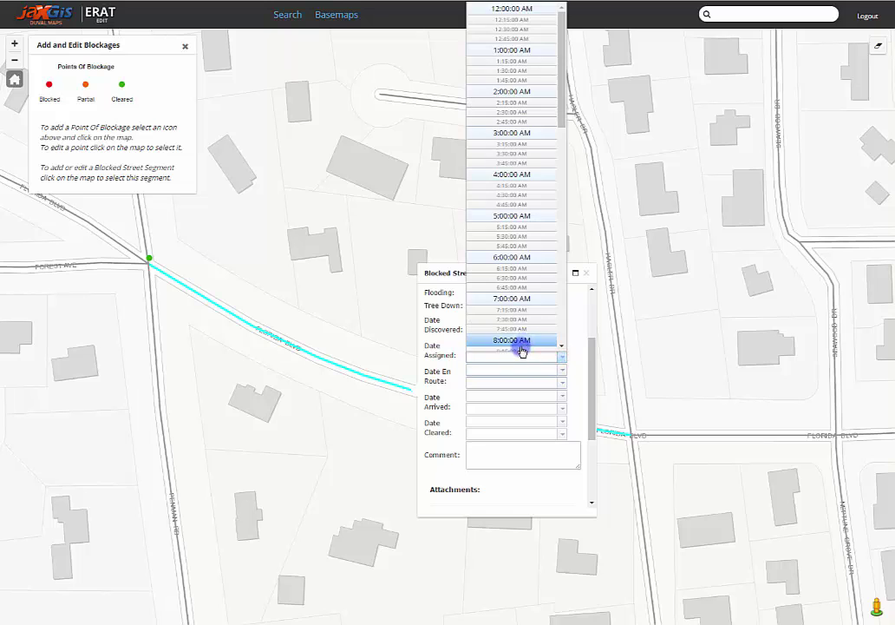
{"action": "scroll", "coordinate": [521, 347], "scroll_direction": "down", "scroll_amount": 2}
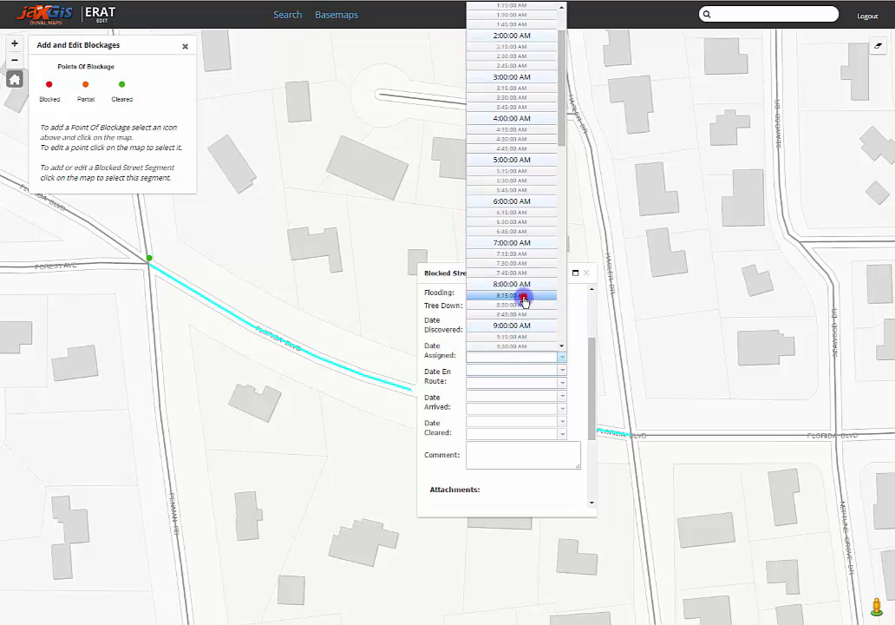
{"action": "left_click", "coordinate": [524, 295]}
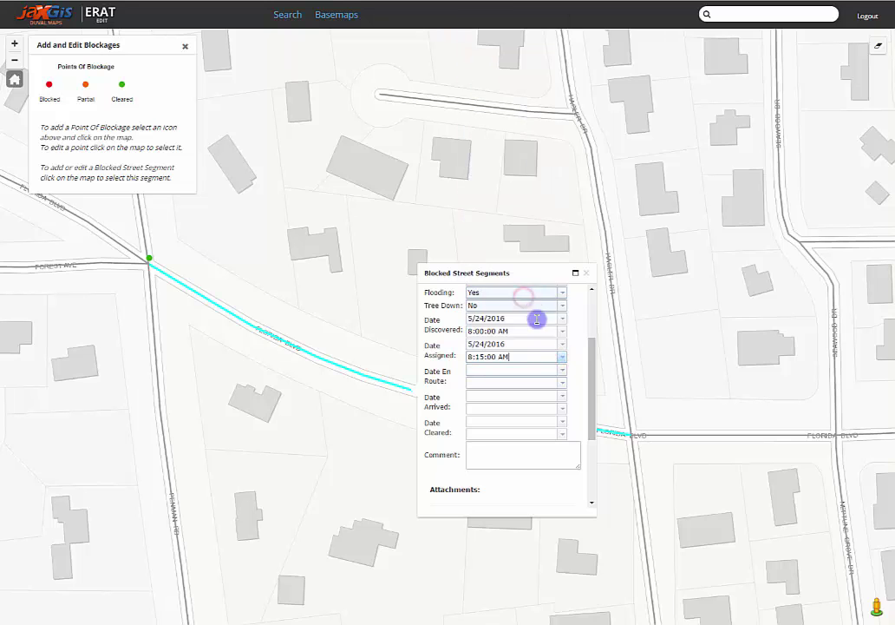
Set the segment's Date En Route to 5/24/2016 at 8:30:00 AM and close the blockage form
{"action": "left_click", "coordinate": [562, 368]}
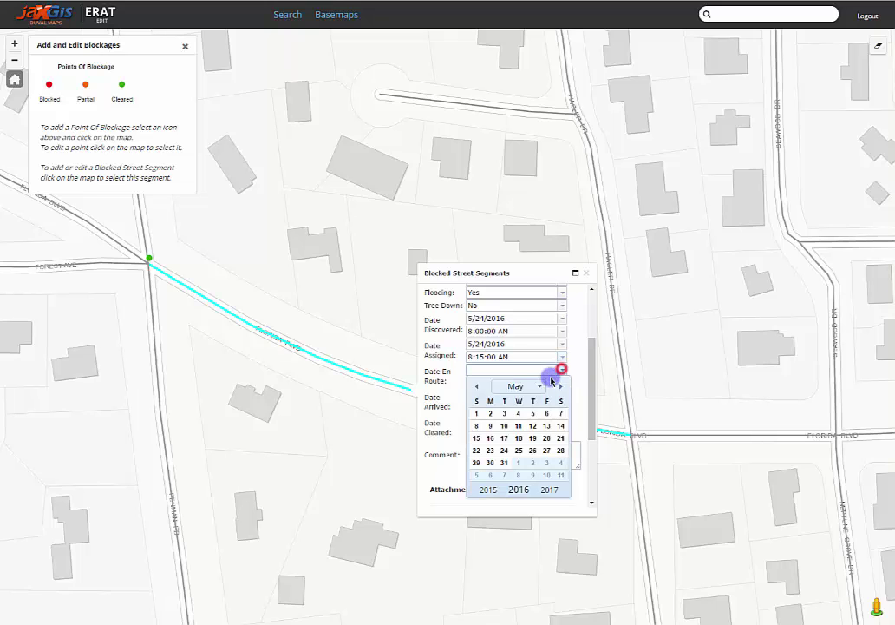
{"action": "left_click", "coordinate": [504, 449]}
{"action": "left_click", "coordinate": [556, 382]}
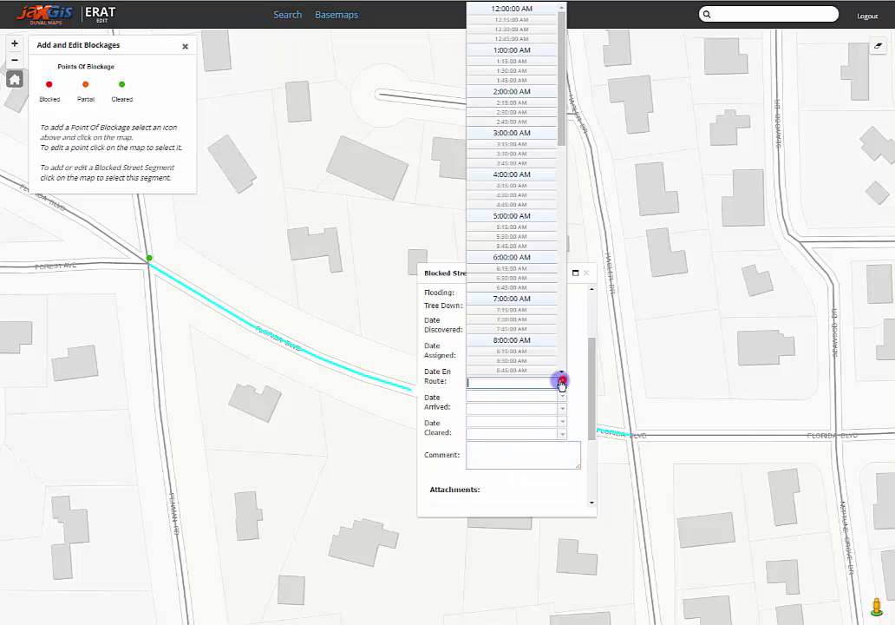
{"action": "left_click", "coordinate": [518, 360]}
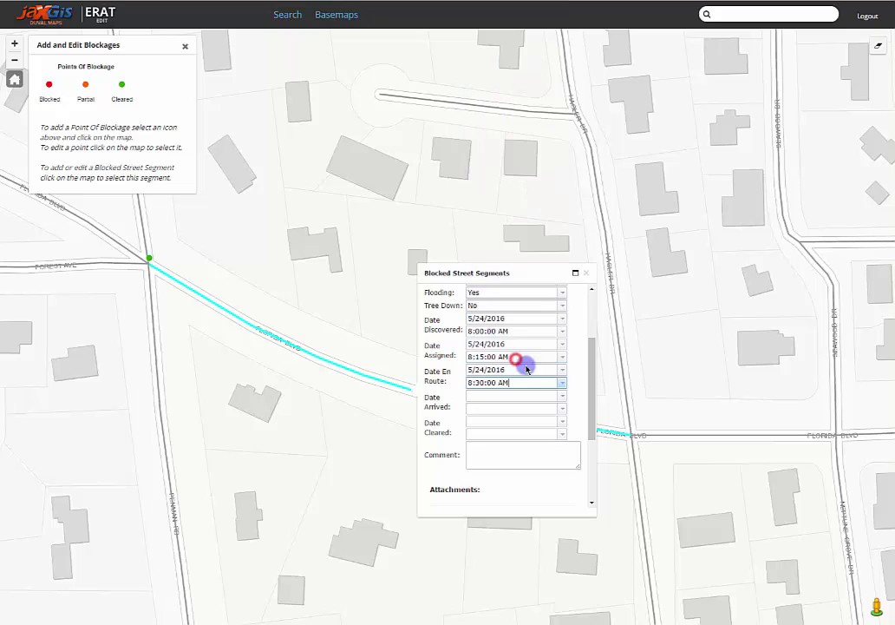
{"action": "left_click", "coordinate": [587, 274]}
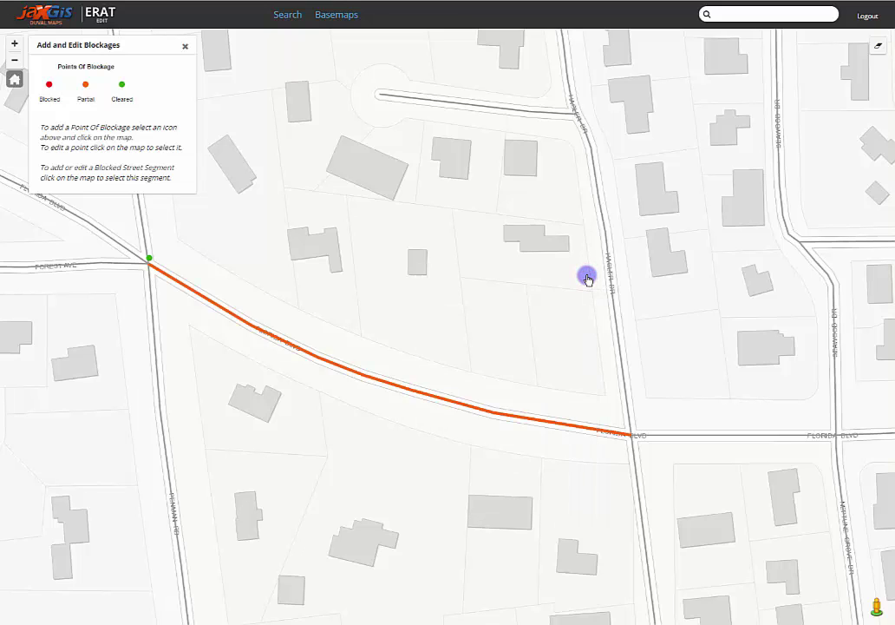
Reopen the Florida Blvd segment's blockage form, review its comment, attachment, save and remove options, and close it
{"action": "left_click", "coordinate": [444, 401]}
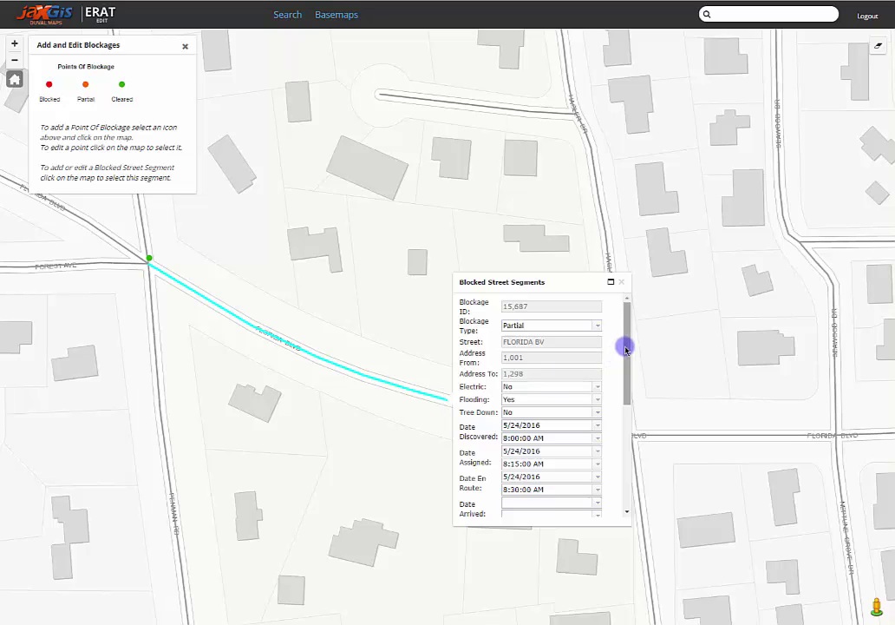
{"action": "left_click_drag", "start_coordinate": [625, 351], "coordinate": [624, 461]}
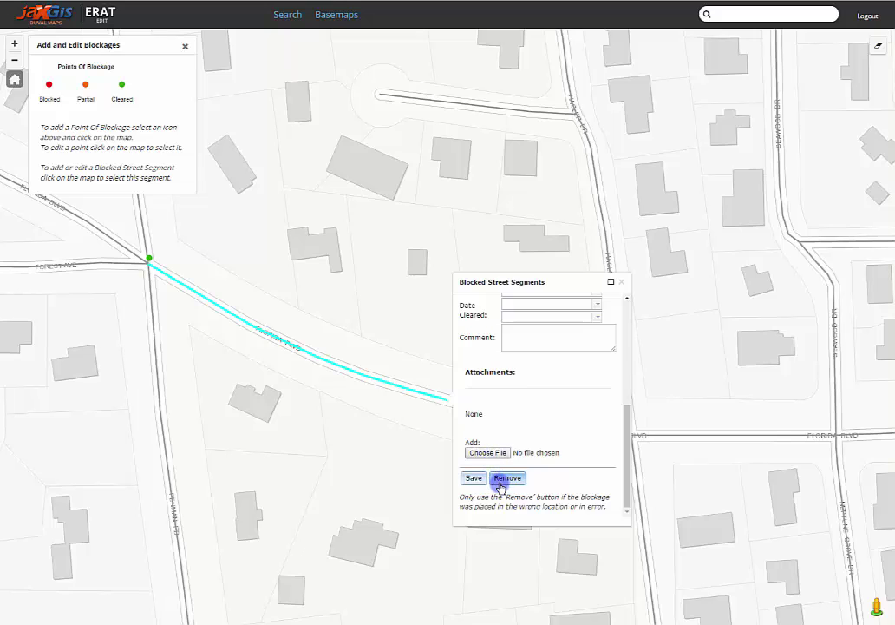
{"action": "left_click", "coordinate": [599, 380]}
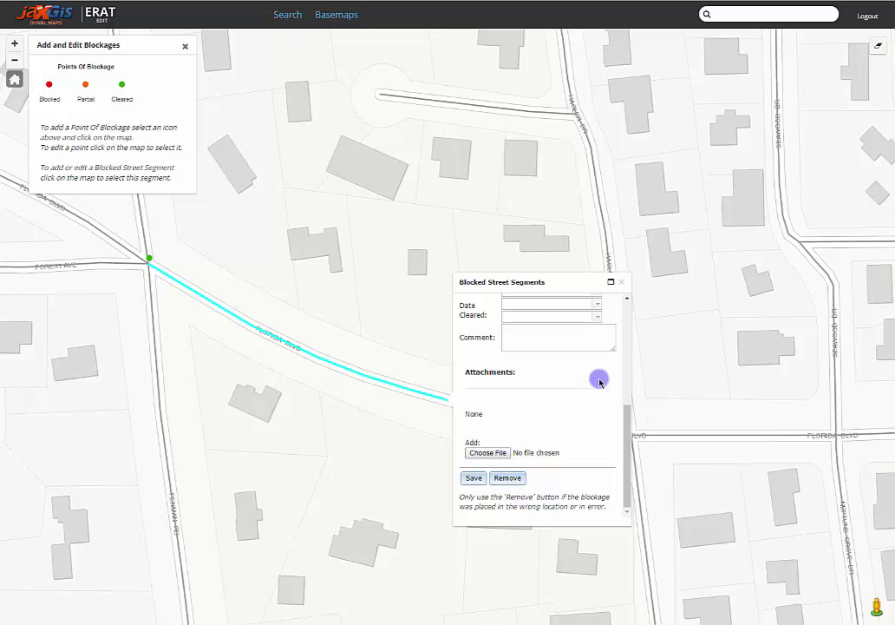
{"action": "left_click", "coordinate": [507, 482]}
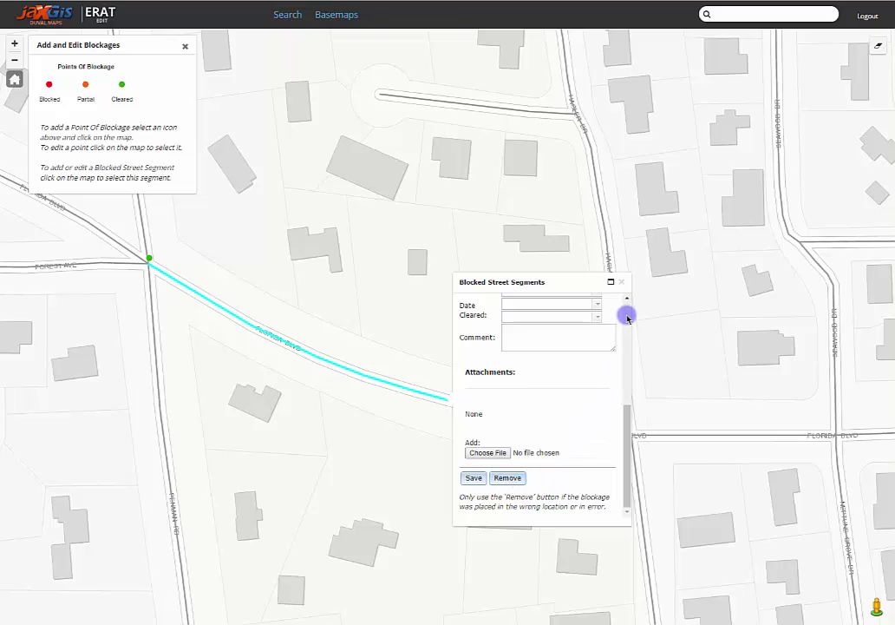
{"action": "left_click", "coordinate": [622, 284]}
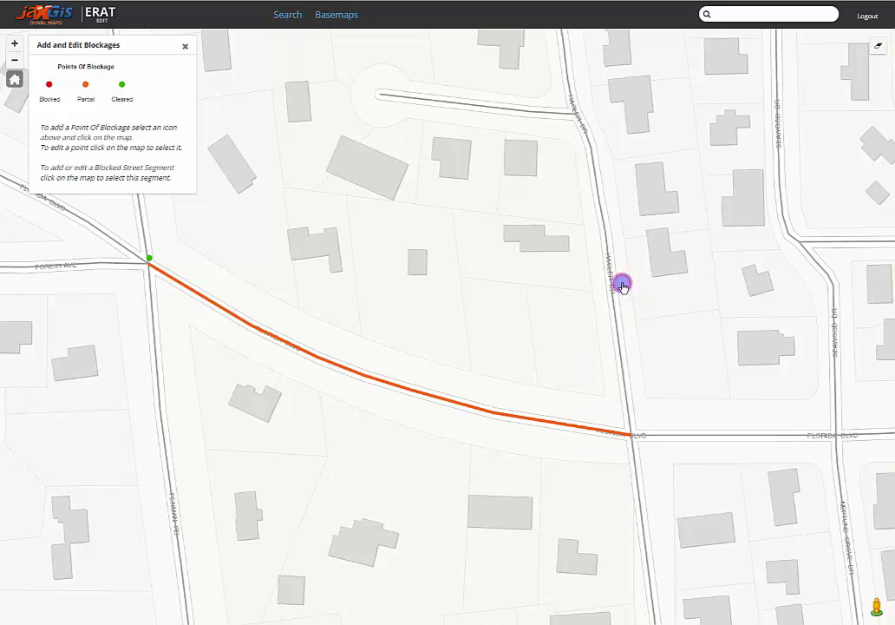
Open the Florida Blvd segment's blockage form and set its Date Arrived to 5/24/2016 at 10:00:00 AM
{"action": "left_click", "coordinate": [433, 397]}
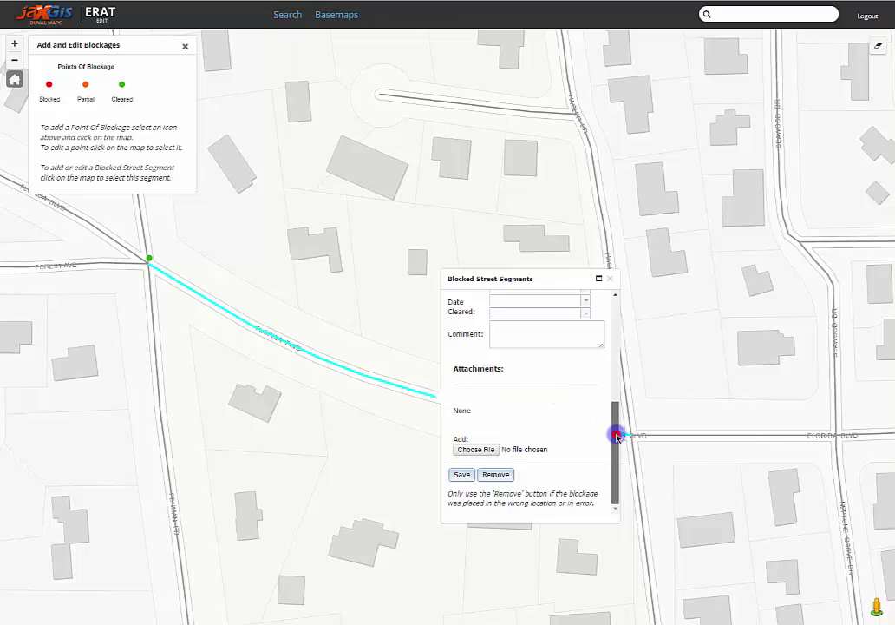
{"action": "left_click_drag", "start_coordinate": [612, 431], "coordinate": [607, 391]}
{"action": "left_click", "coordinate": [585, 366]}
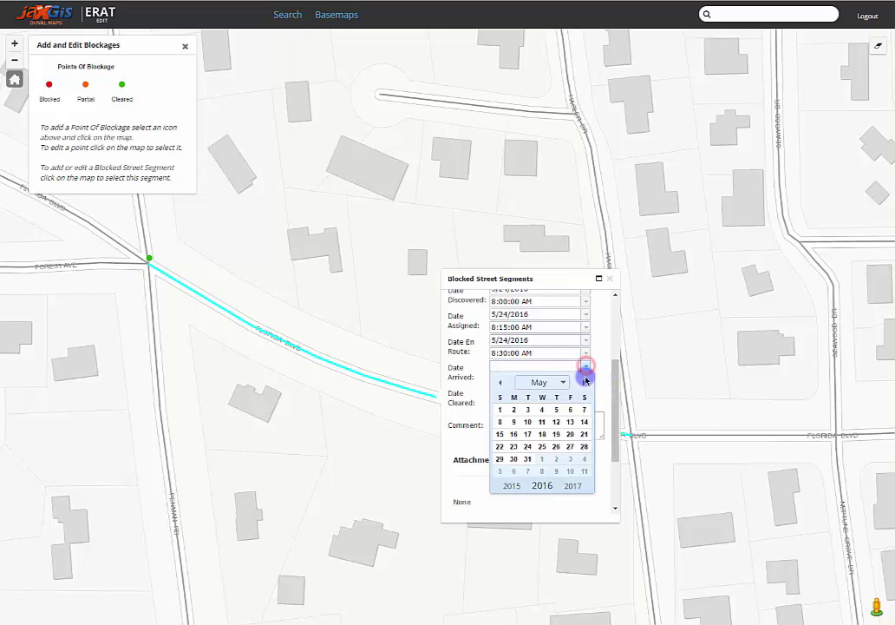
{"action": "left_click", "coordinate": [531, 445]}
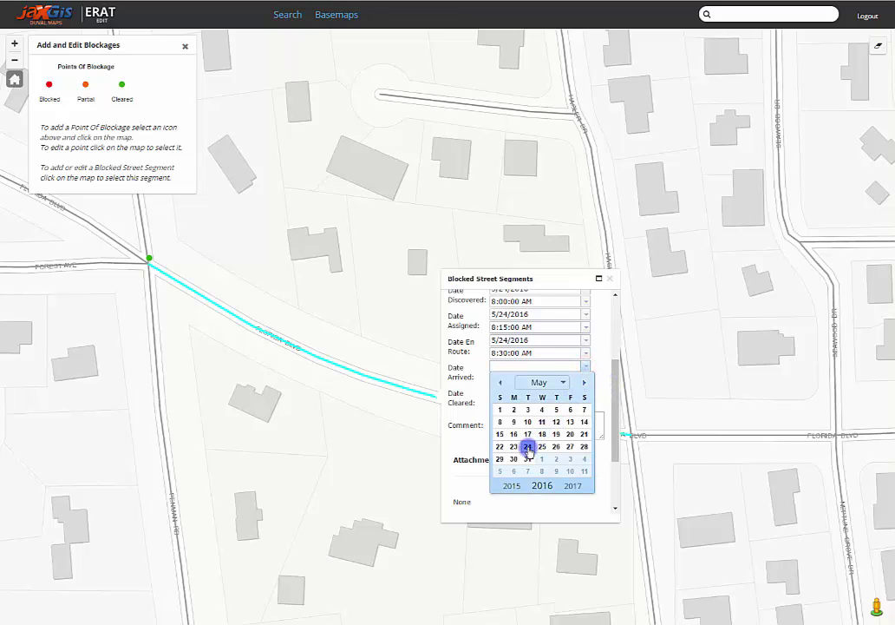
{"action": "left_click", "coordinate": [586, 378]}
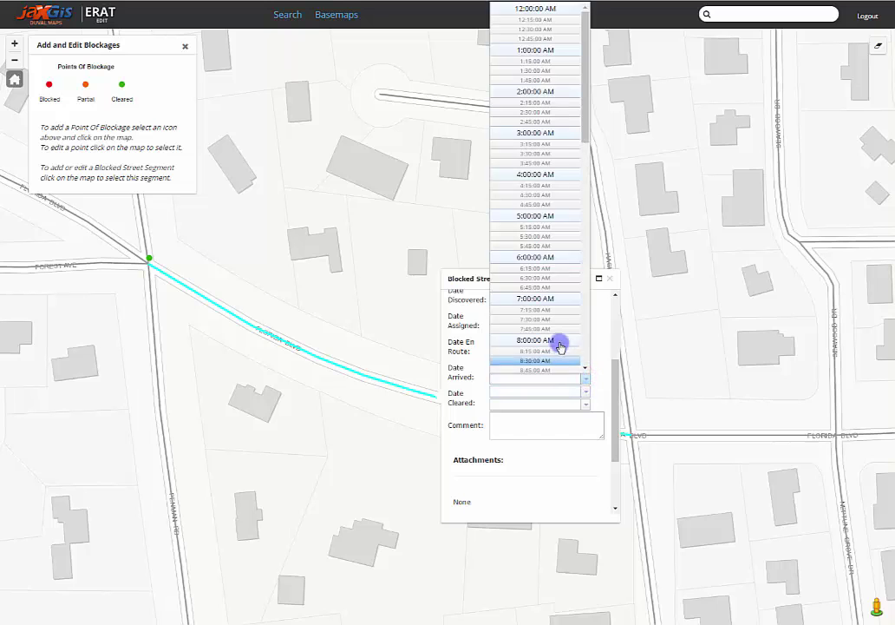
{"action": "scroll", "coordinate": [560, 347], "scroll_direction": "down", "scroll_amount": 5}
{"action": "left_click", "coordinate": [538, 256]}
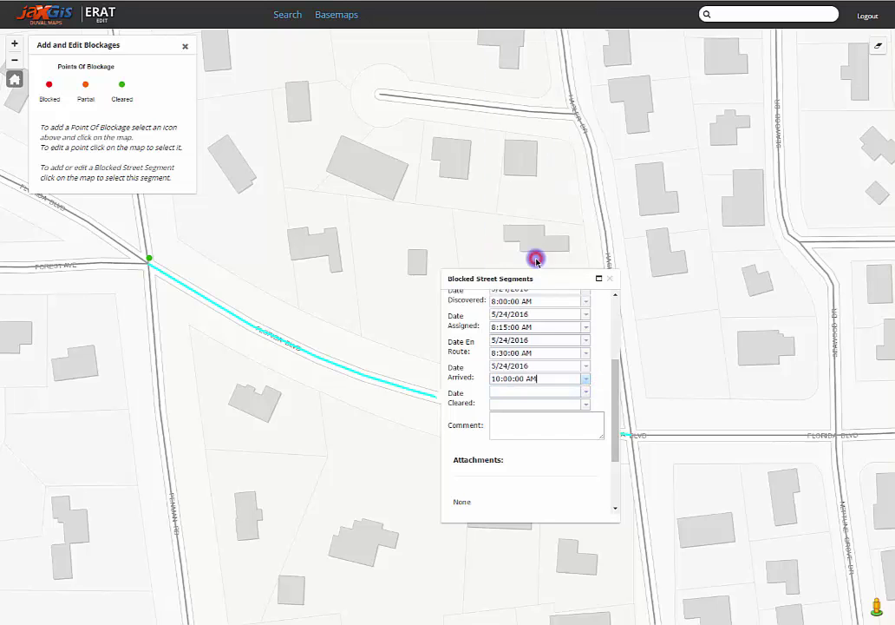
Set the segment's Date Cleared to 5/25/2016 at 9:00:00 AM
{"action": "left_click", "coordinate": [586, 391]}
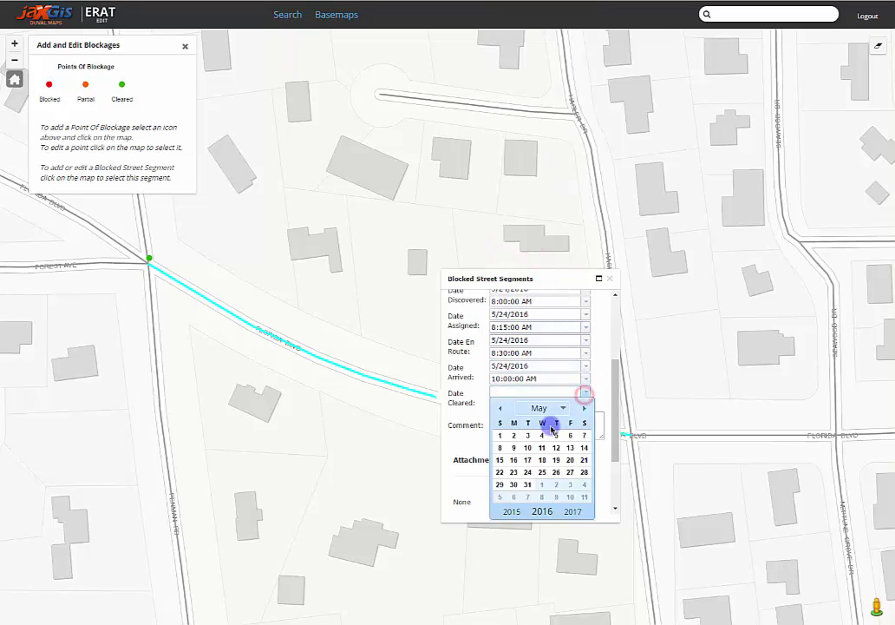
{"action": "left_click", "coordinate": [542, 474]}
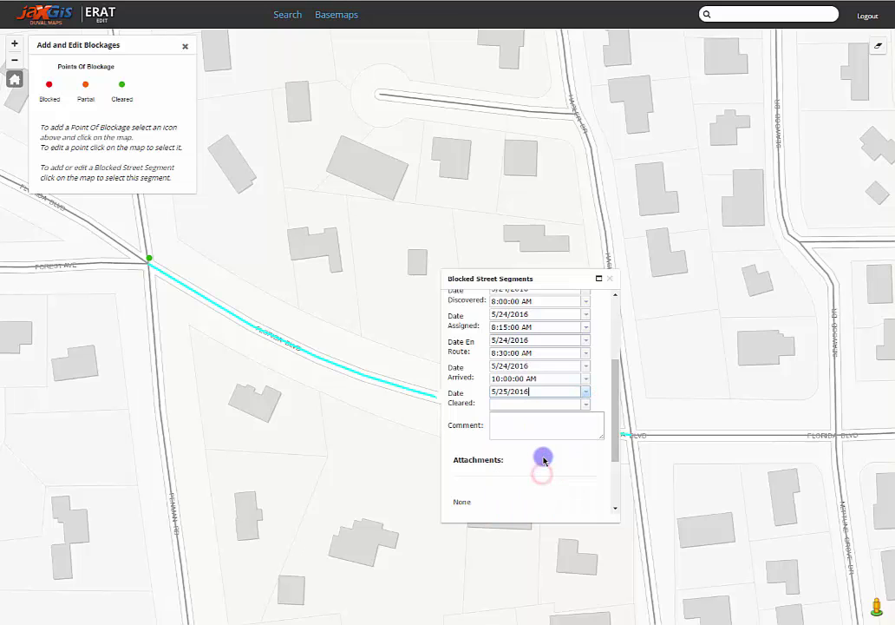
{"action": "left_click", "coordinate": [582, 405]}
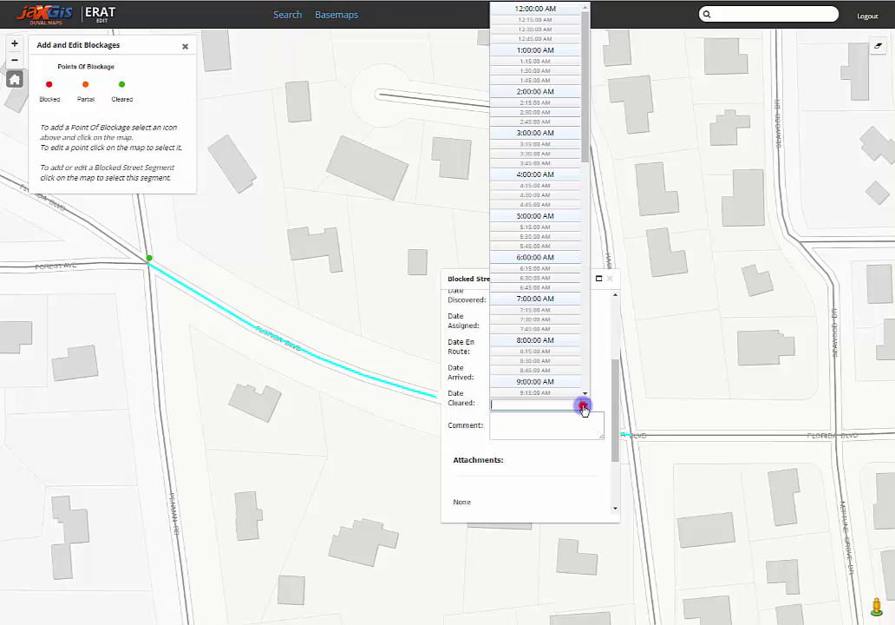
{"action": "left_click", "coordinate": [537, 381]}
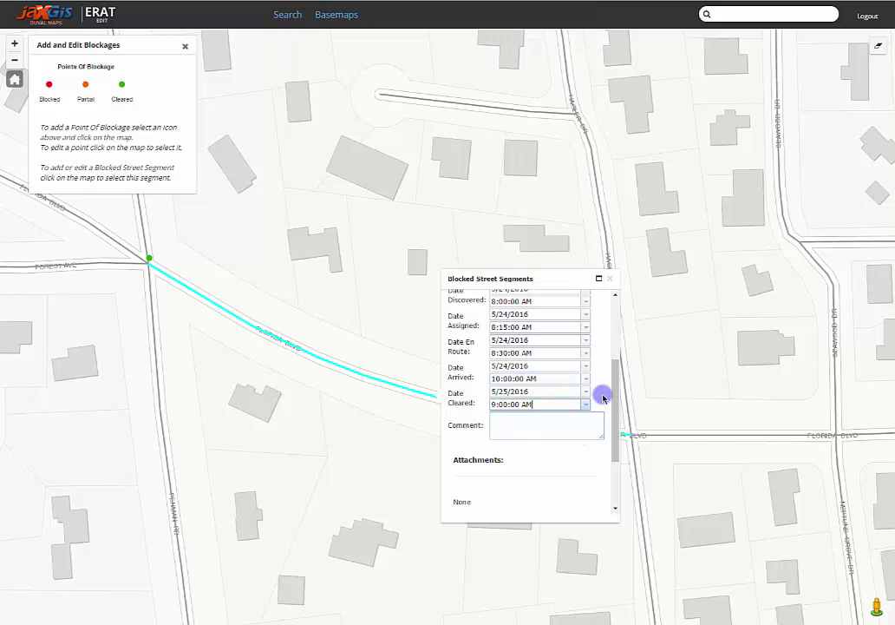
Change the Florida Blvd segment's Blockage Type to Cleared and save the blockage record
{"action": "scroll", "coordinate": [525, 374], "scroll_direction": "down", "scroll_amount": 3}
{"action": "scroll", "coordinate": [530, 410], "scroll_direction": "up", "scroll_amount": 5}
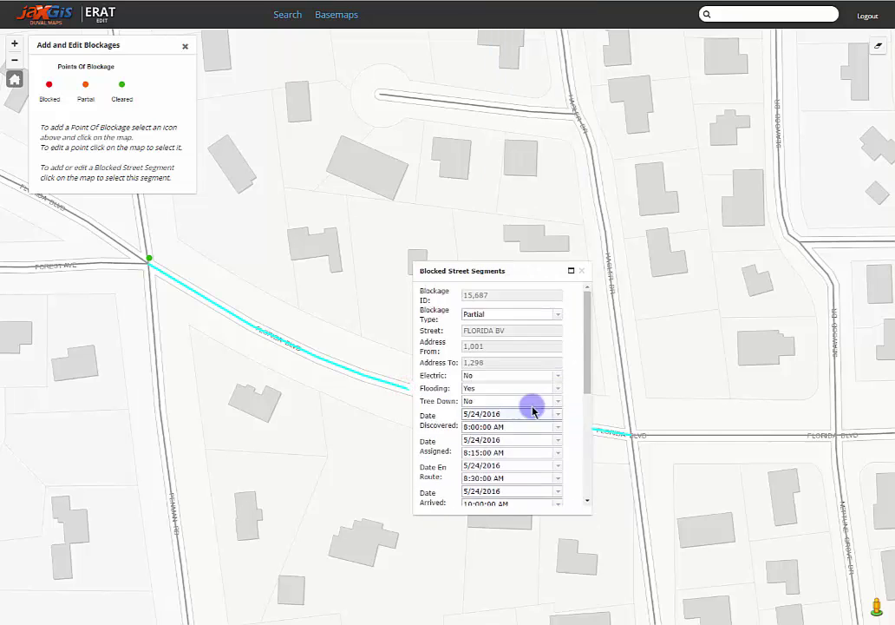
{"action": "left_click", "coordinate": [558, 314]}
{"action": "left_click", "coordinate": [495, 354]}
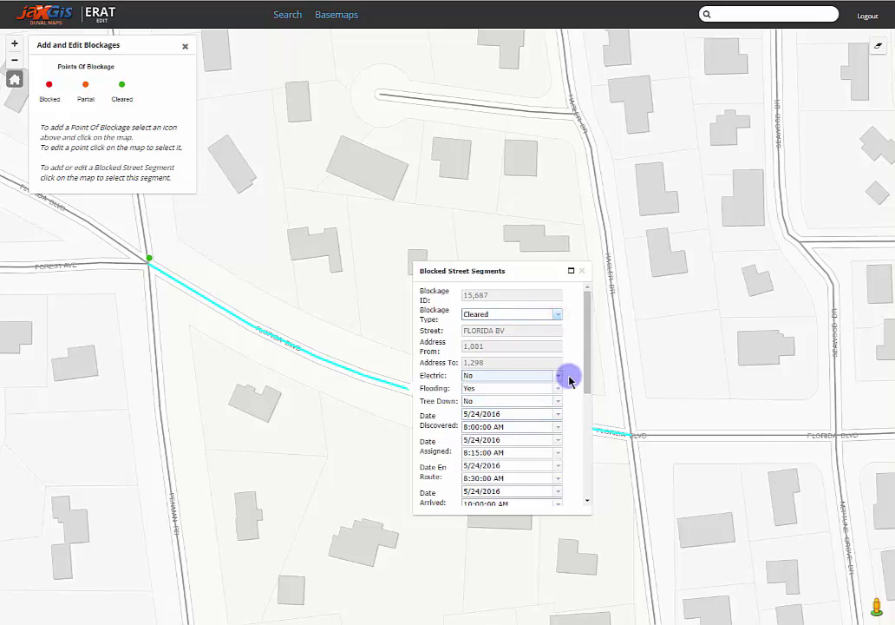
{"action": "scroll", "coordinate": [567, 391], "scroll_direction": "down", "scroll_amount": 5}
{"action": "left_click", "coordinate": [433, 467]}
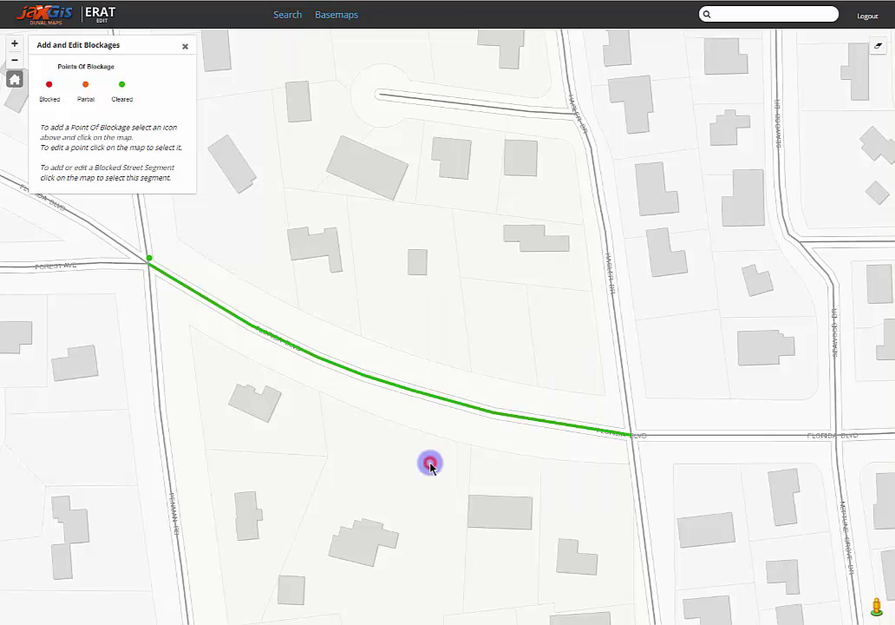